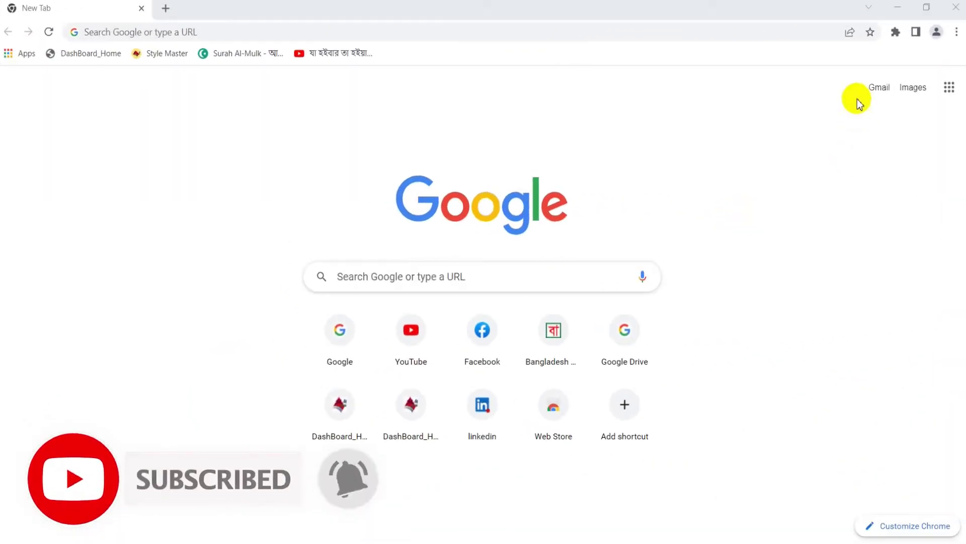
# - Sign in to Gmail with the saved account and its password to reach the inbox
pyautogui.click(880, 90)
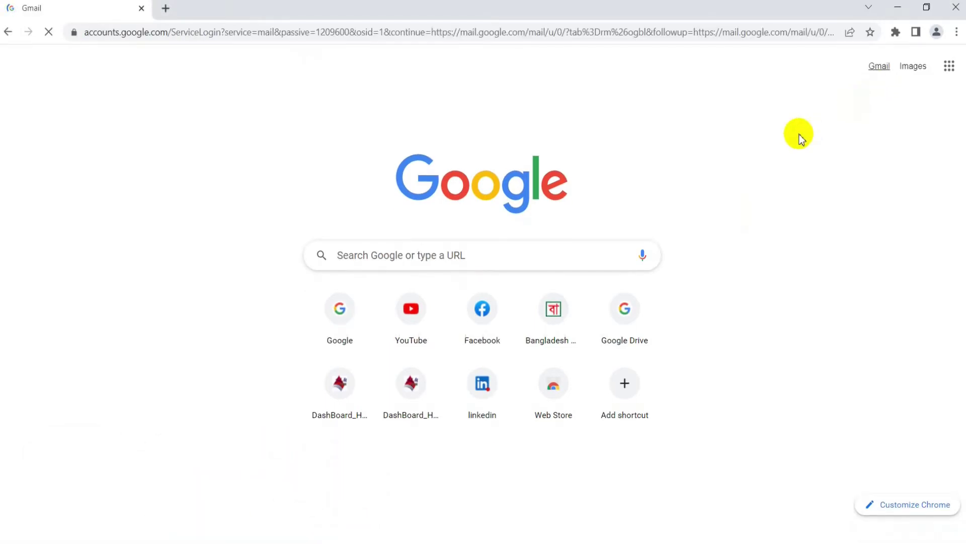
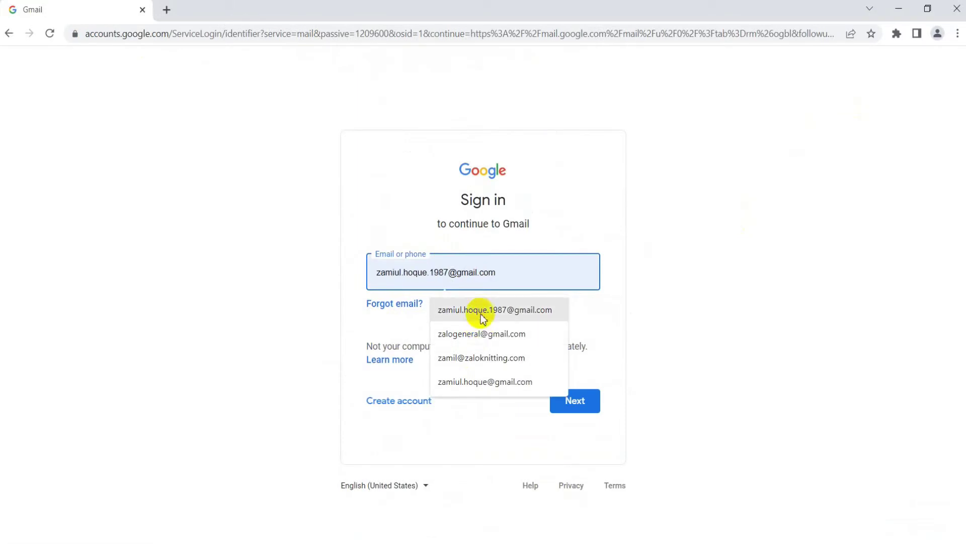
pyautogui.click(483, 312)
pyautogui.click(575, 405)
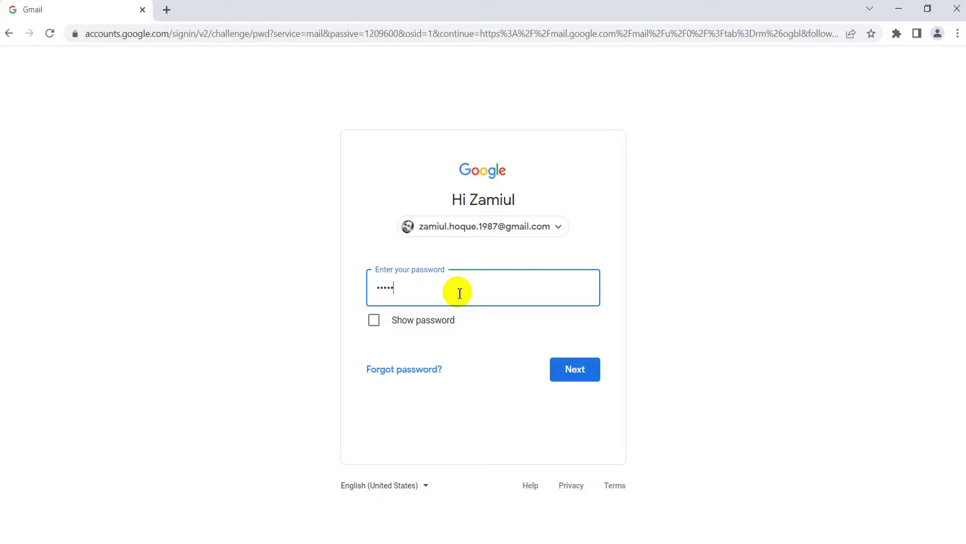
pyautogui.click(580, 375)
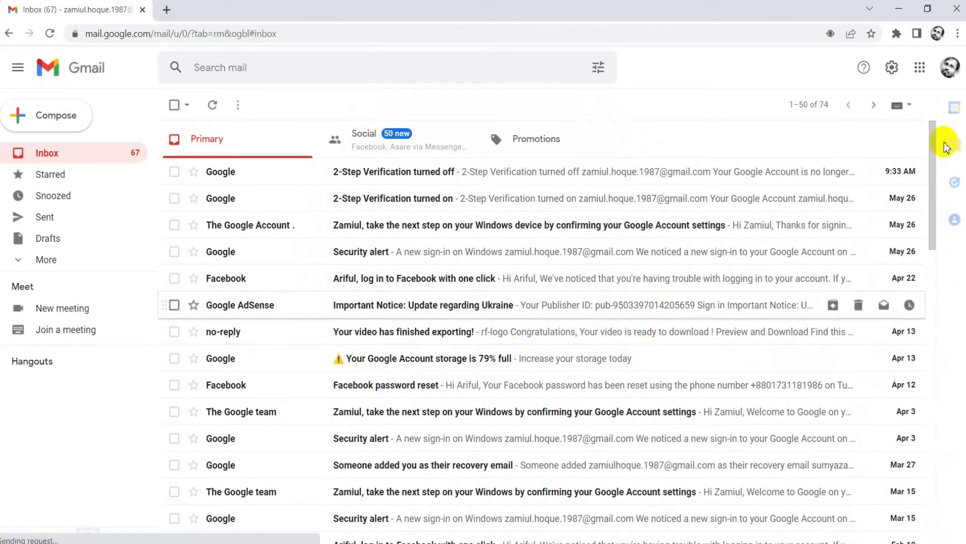
# - Go to Manage your Google Account > Security and find 2-Step Verification listed as Off
pyautogui.click(949, 75)
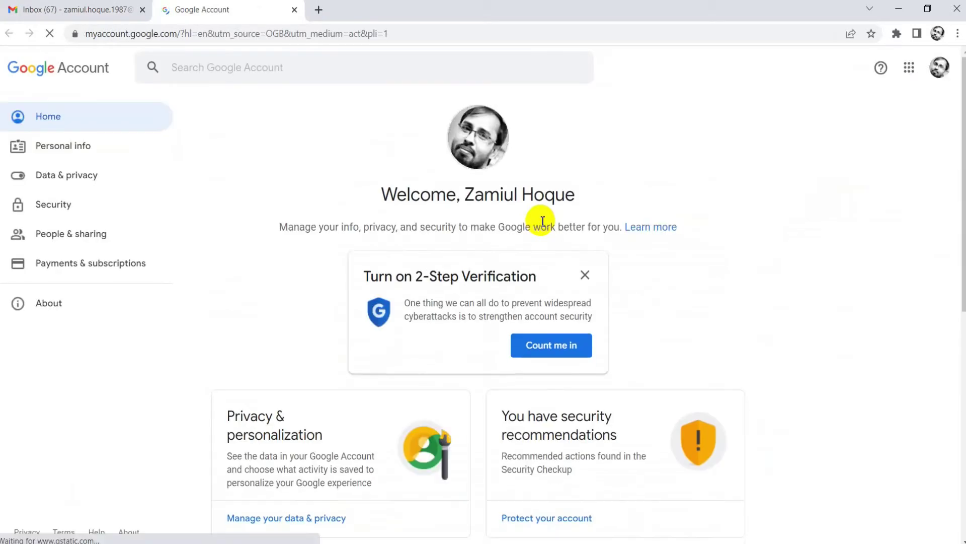
pyautogui.click(53, 207)
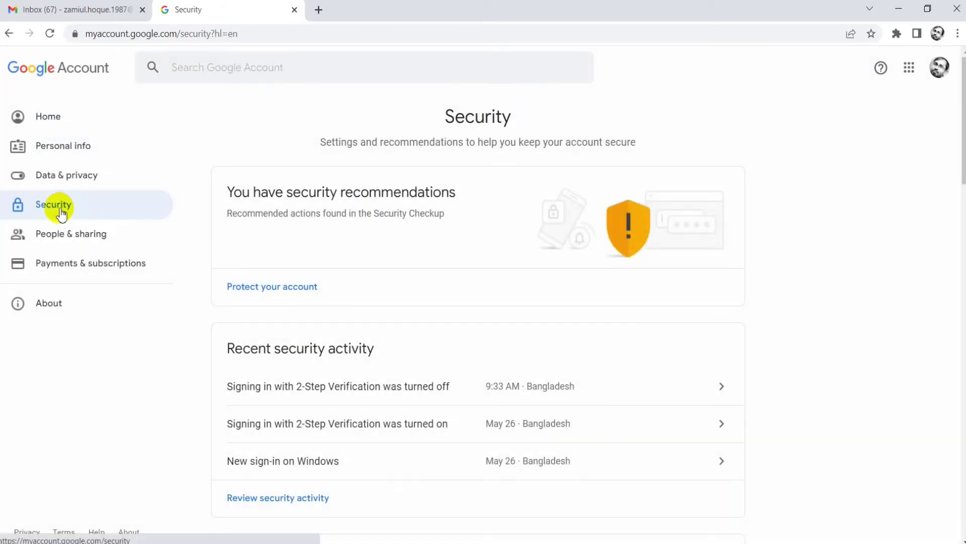
pyautogui.scroll(-5, 408, 279)
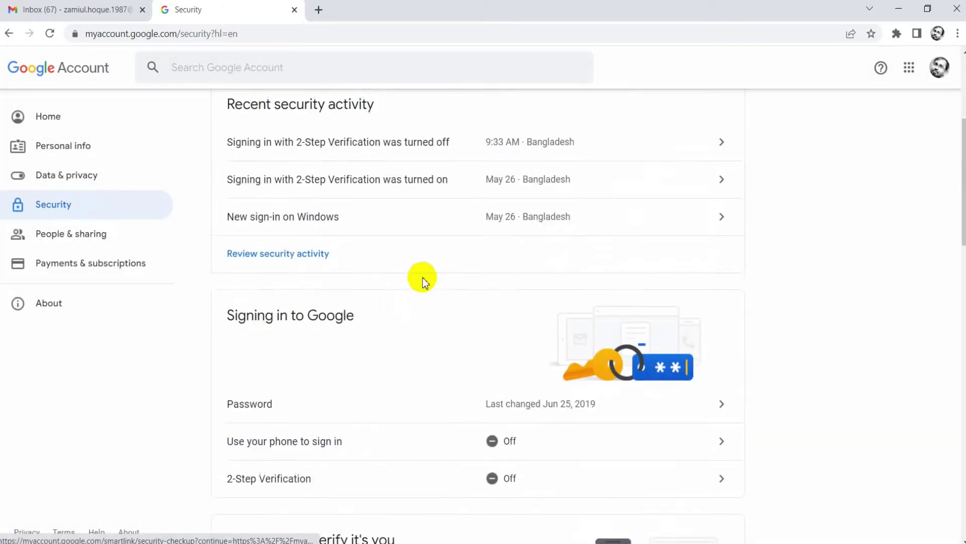
pyautogui.scroll(-1, 405, 289)
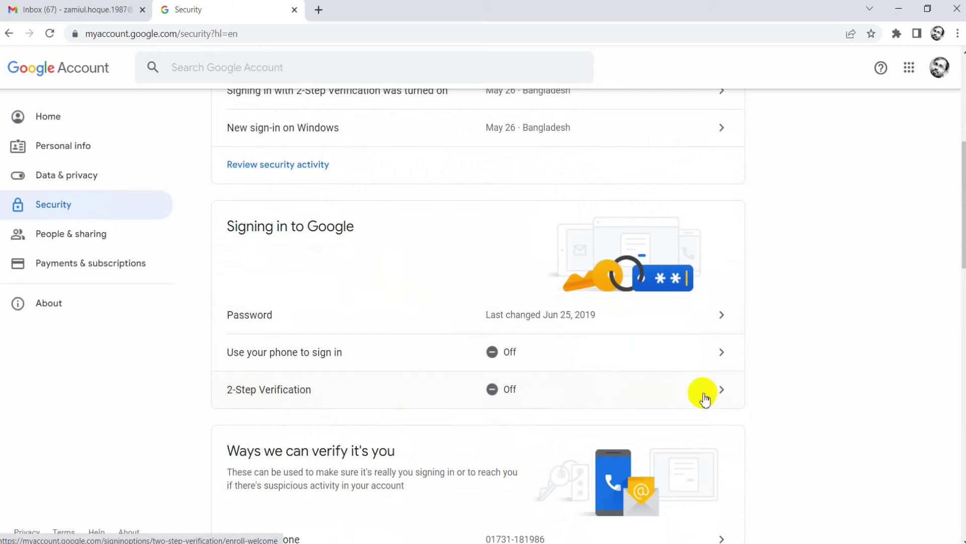
# - Start 2-Step Verification setup and re-enter the account password to reach step 1 of 3
pyautogui.click(680, 390)
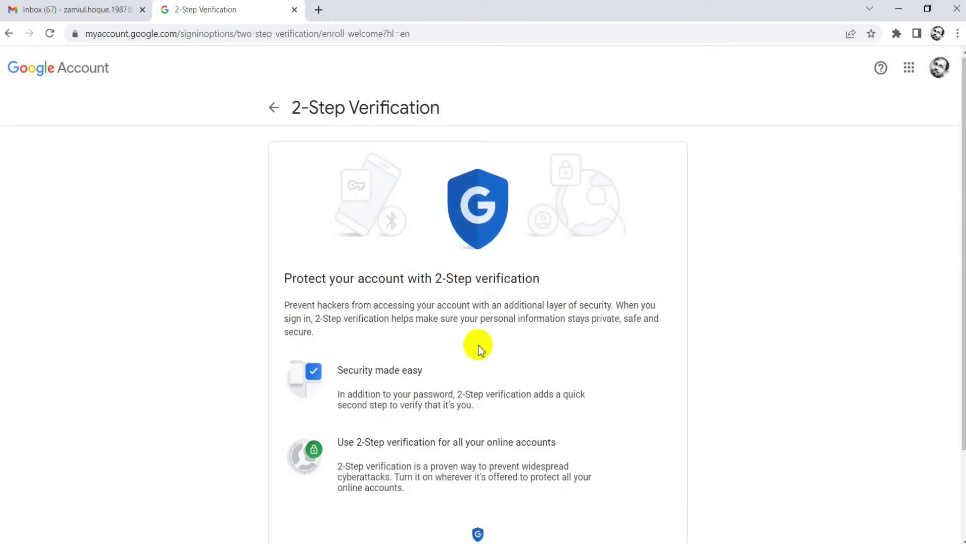
pyautogui.scroll(-2, 479, 352)
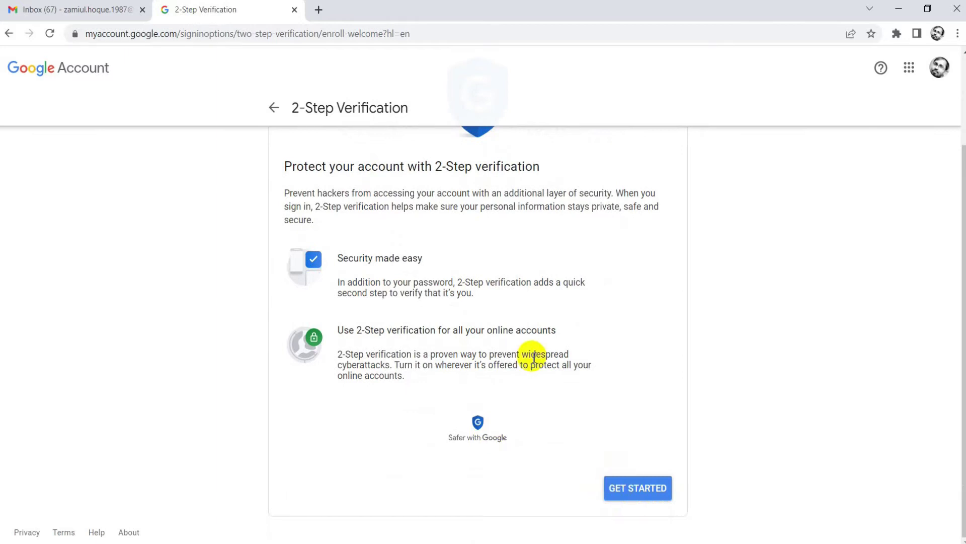
pyautogui.scroll(2, 533, 357)
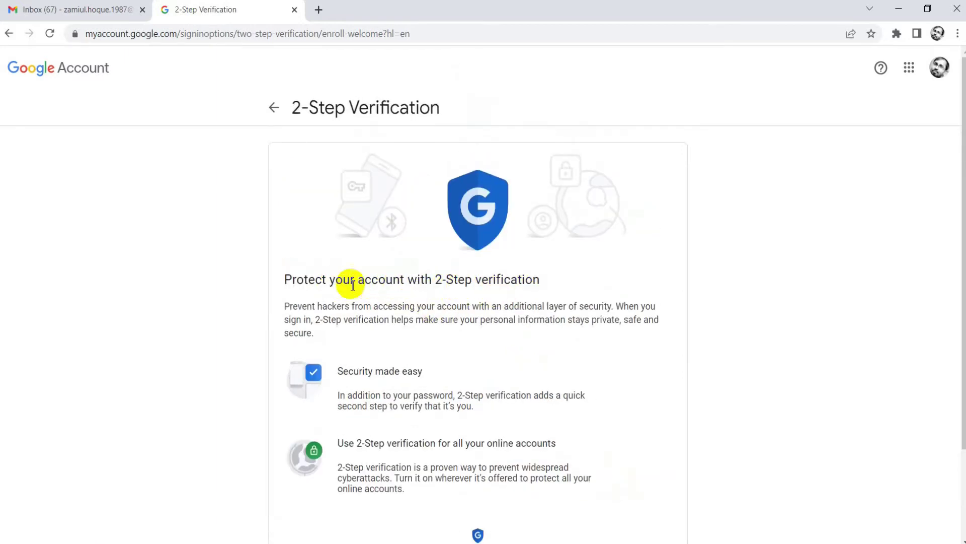
pyautogui.scroll(-2, 488, 443)
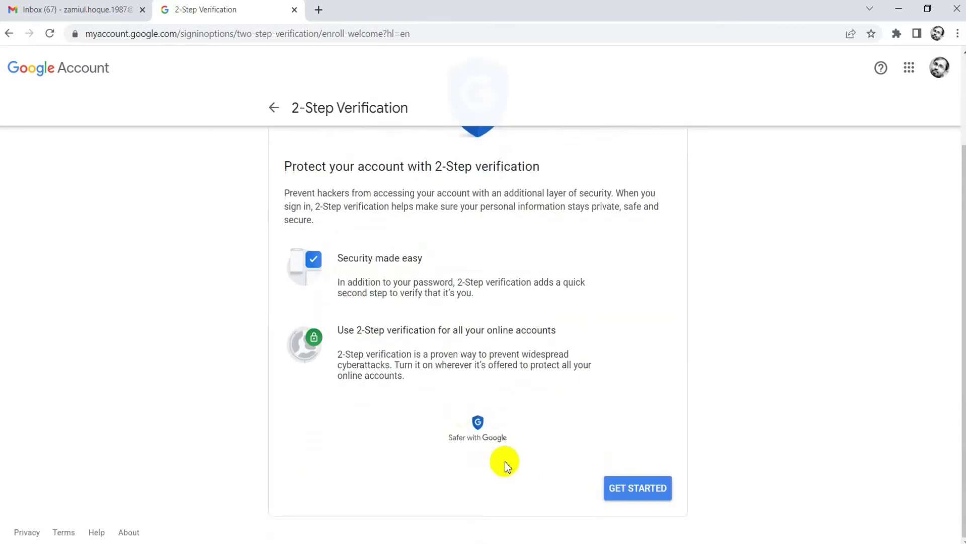
pyautogui.click(626, 491)
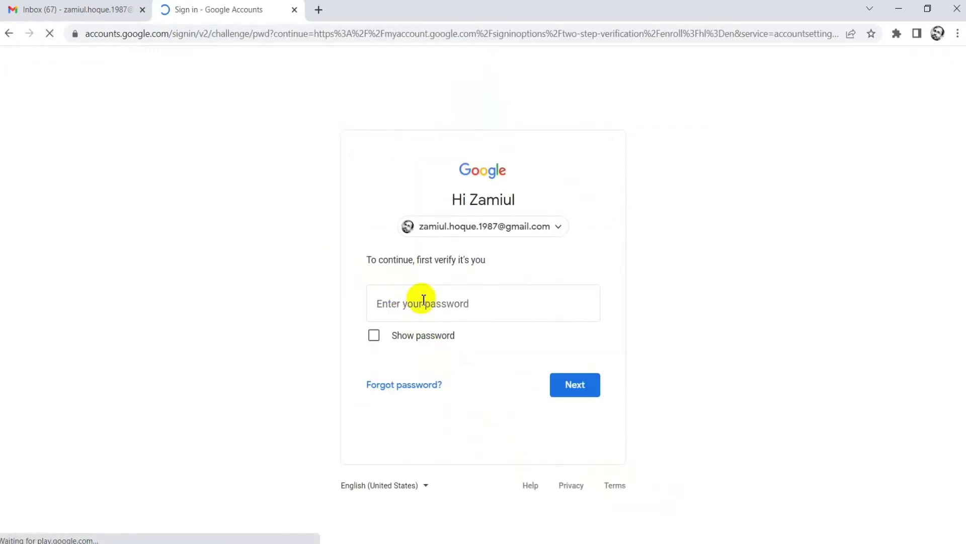
pyautogui.click(423, 300)
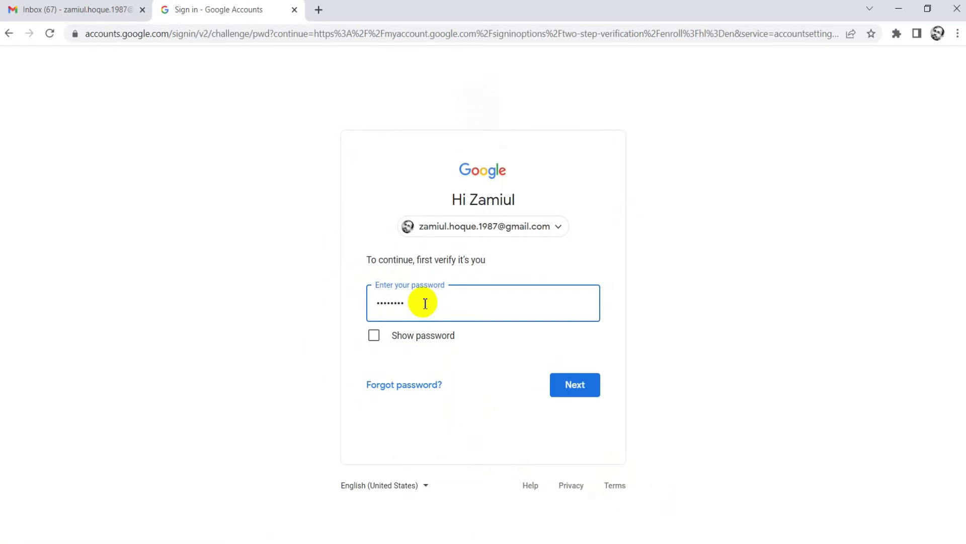
pyautogui.press('Return')
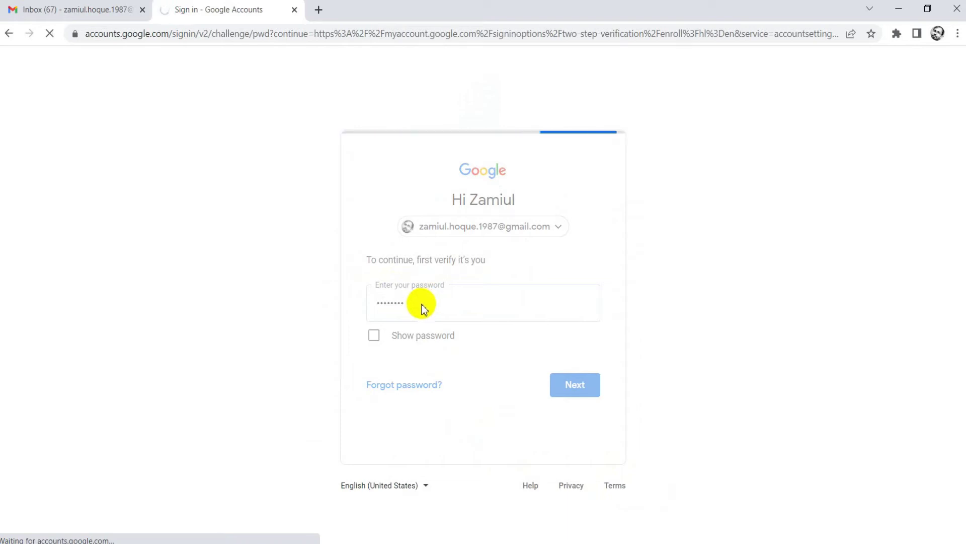
pyautogui.scroll(-1, 432, 302)
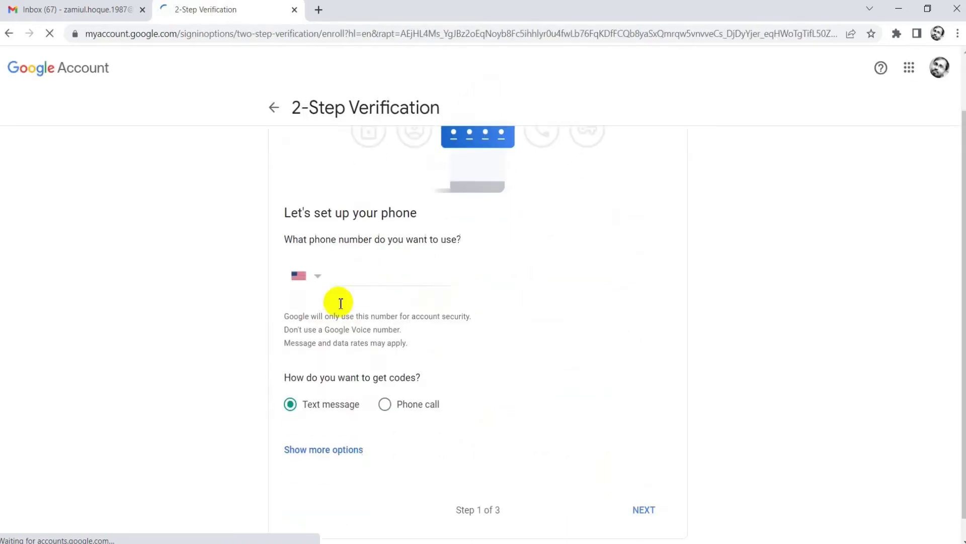
# - Paste in the Bangladesh mobile phone number for receiving verification codes
pyautogui.click(342, 276)
pyautogui.hotkey('ctrl', 'v')
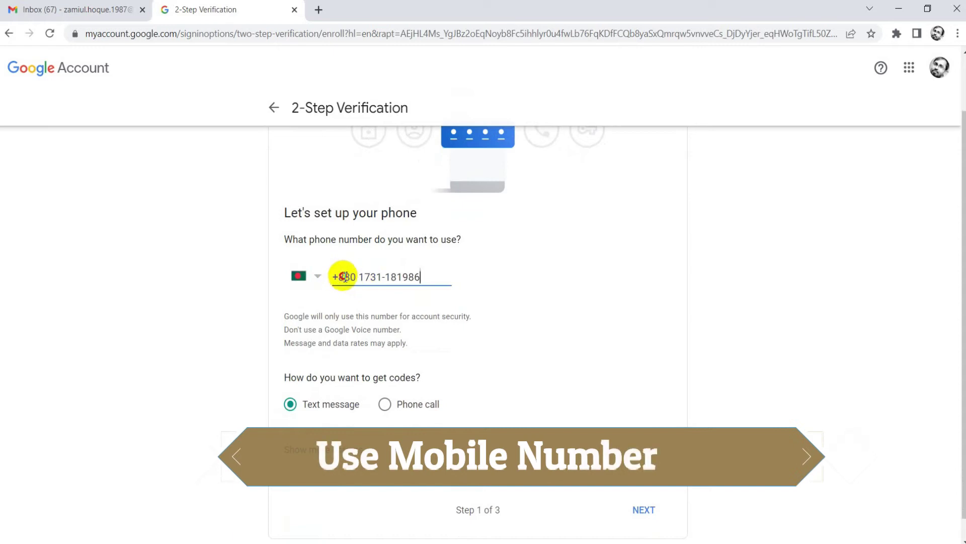
pyautogui.moveTo(343, 276); pyautogui.dragTo(432, 274)
pyautogui.click(492, 280)
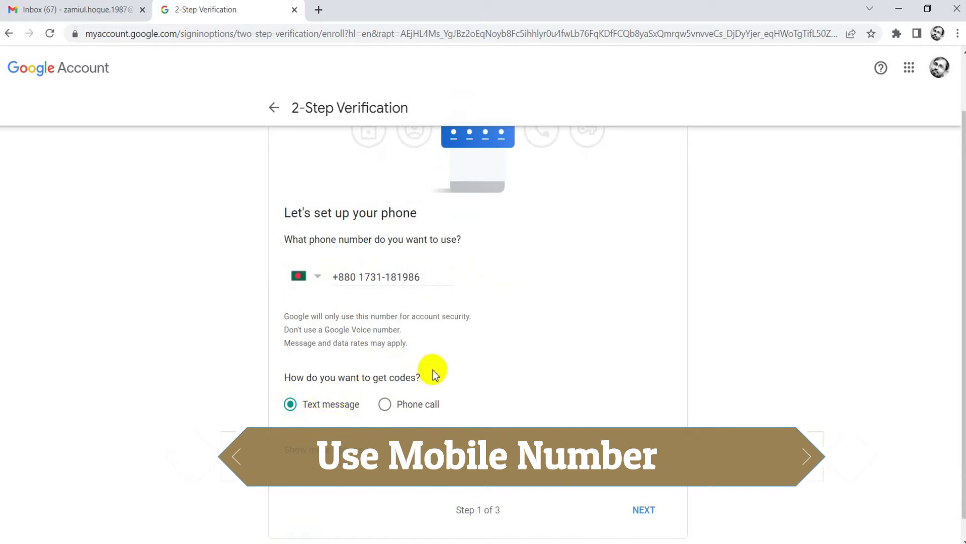
pyautogui.scroll(-1, 513, 433)
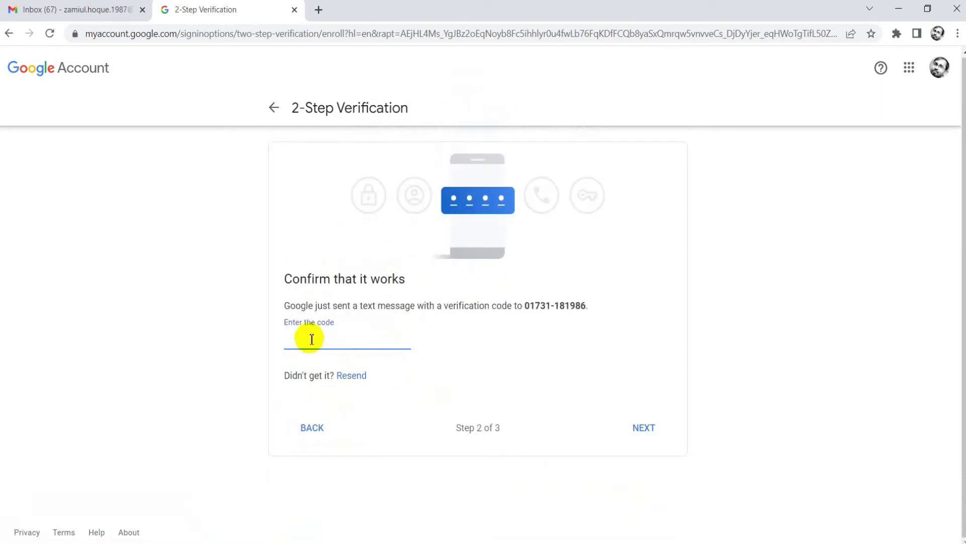
# - Enter the texted verification code and submit it, reaching step 3 of 3
pyautogui.moveTo(521, 305); pyautogui.dragTo(589, 305)
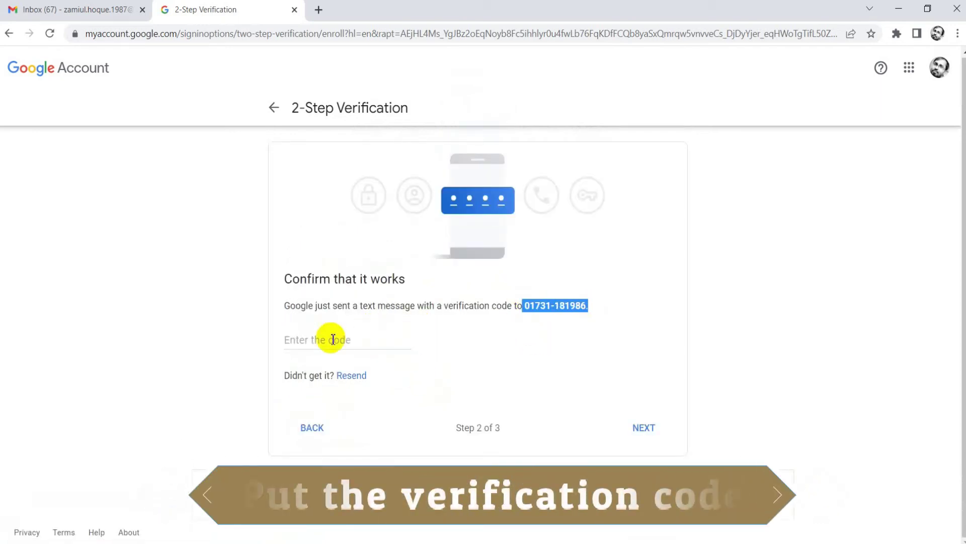
pyautogui.click(316, 341)
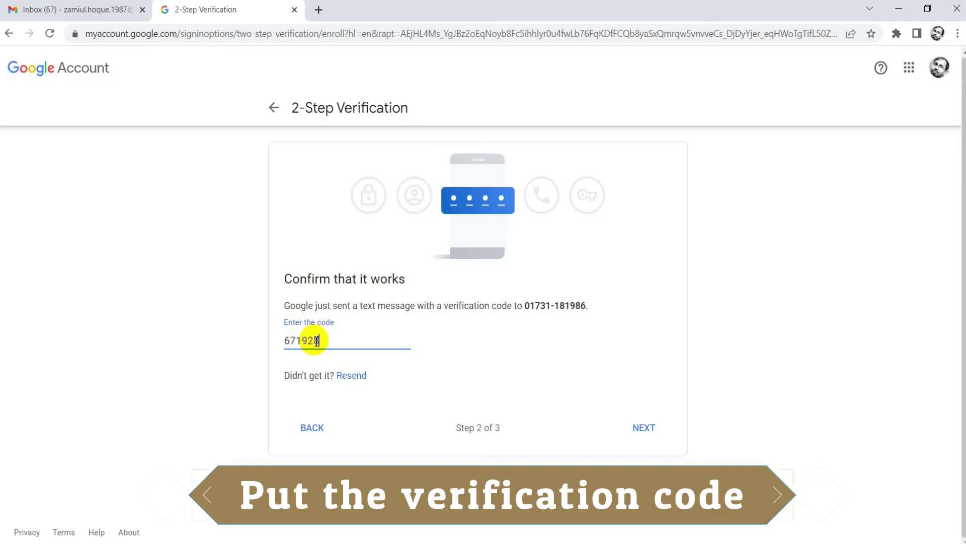
pyautogui.moveTo(334, 341); pyautogui.dragTo(203, 330)
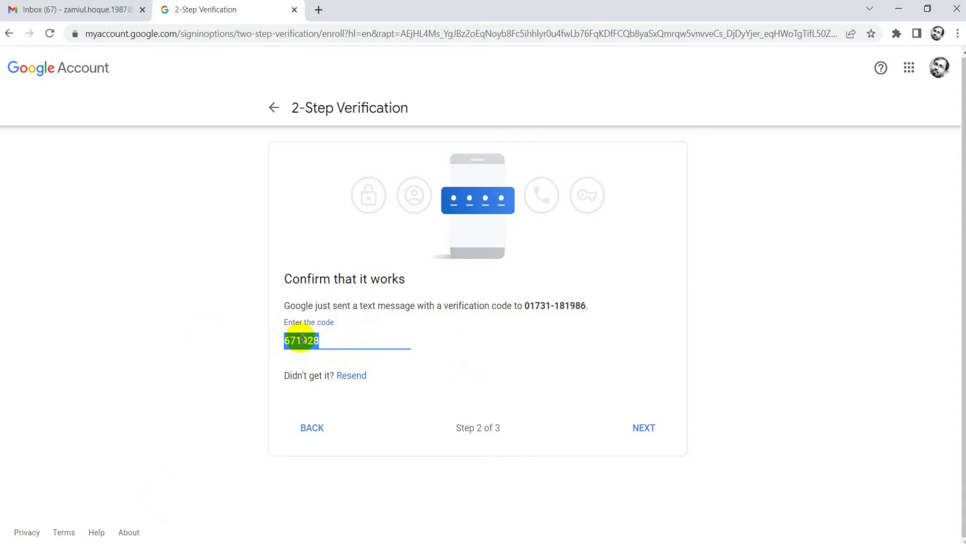
pyautogui.moveTo(302, 341); pyautogui.dragTo(348, 347)
pyautogui.click(635, 429)
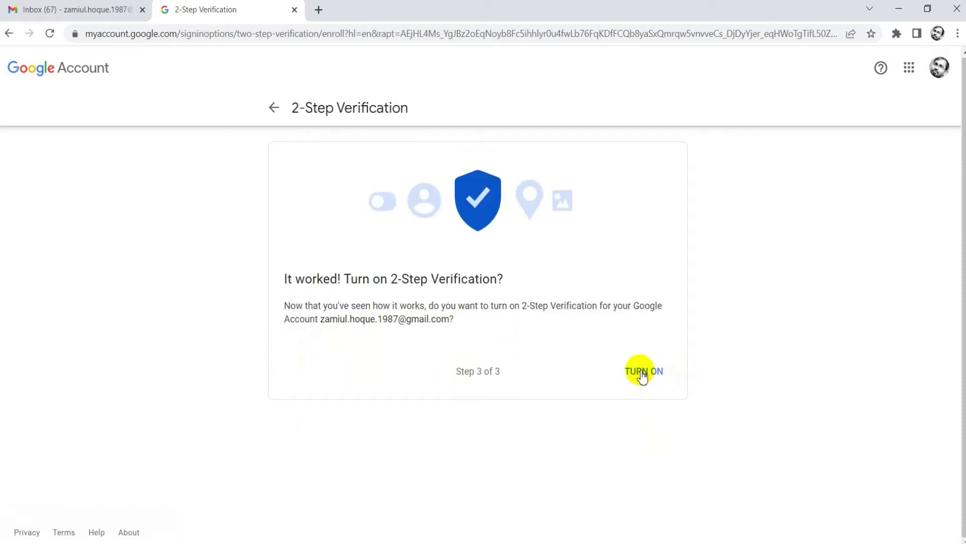
# - Turn on 2-Step Verification and close its settings page with Ctrl+W
pyautogui.moveTo(287, 107); pyautogui.dragTo(422, 115)
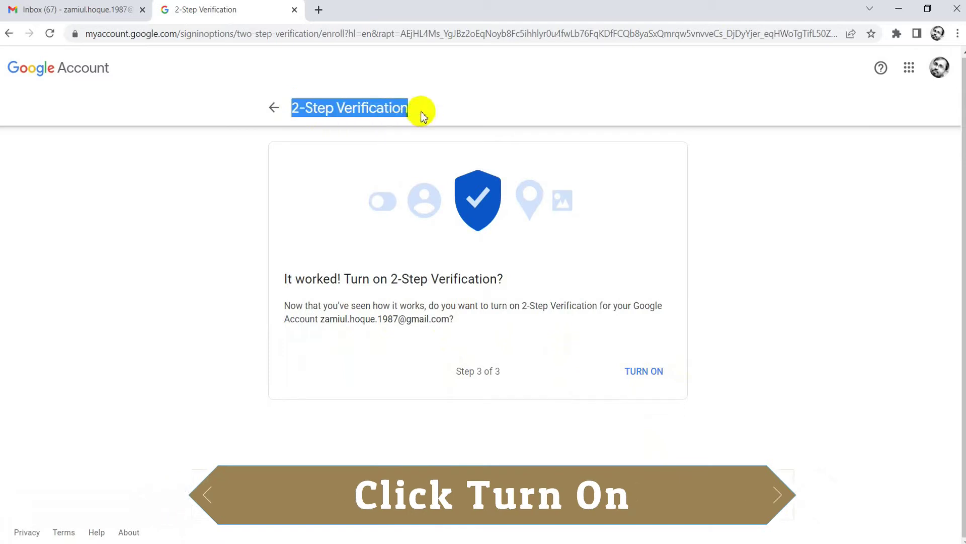
pyautogui.click(352, 106)
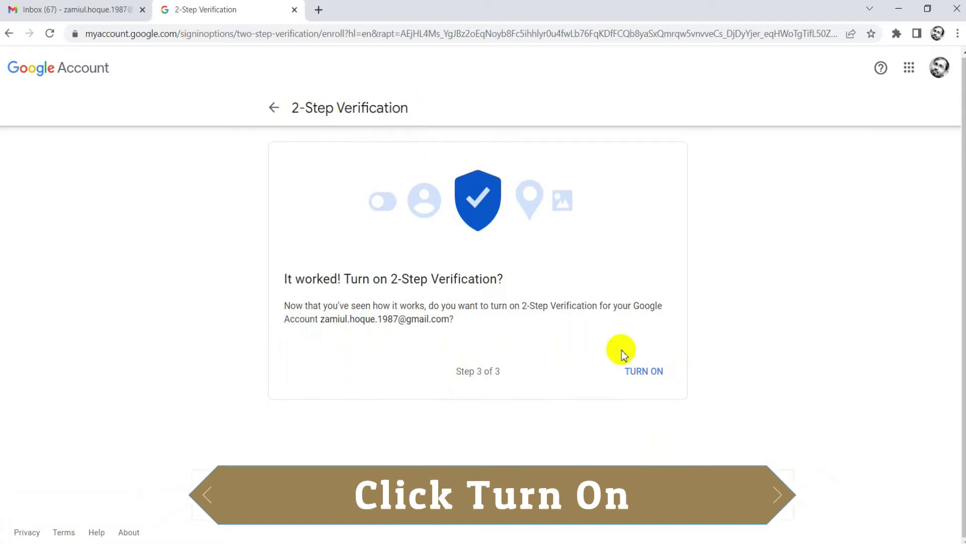
pyautogui.click(637, 372)
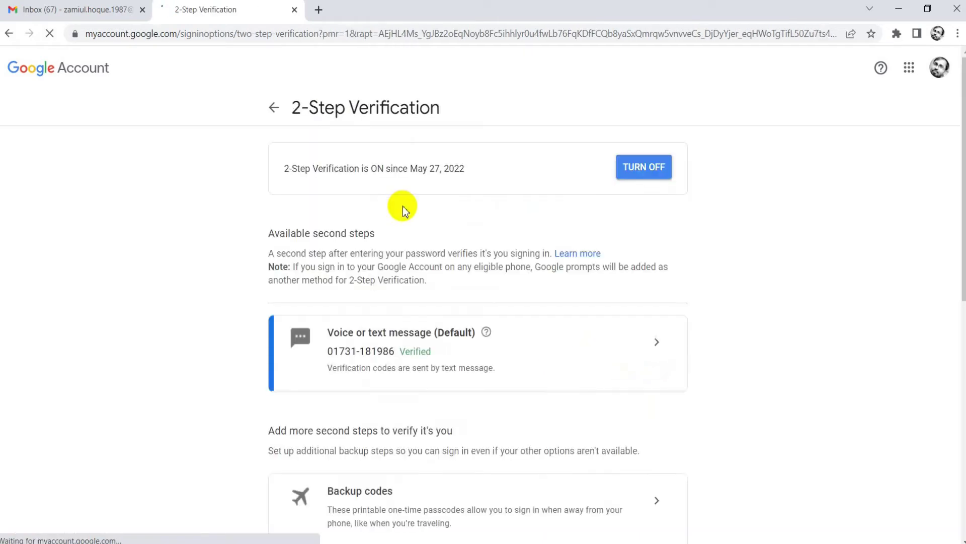
pyautogui.hotkey('ctrl', 'w')
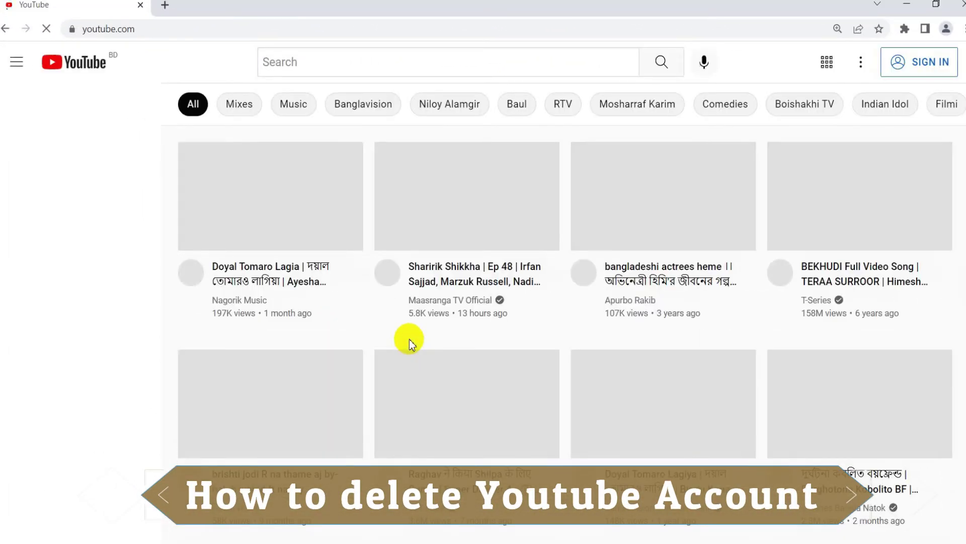
# - Sign in to YouTube with the password and SMS code, then go to YouTube Studio
pyautogui.click(942, 61)
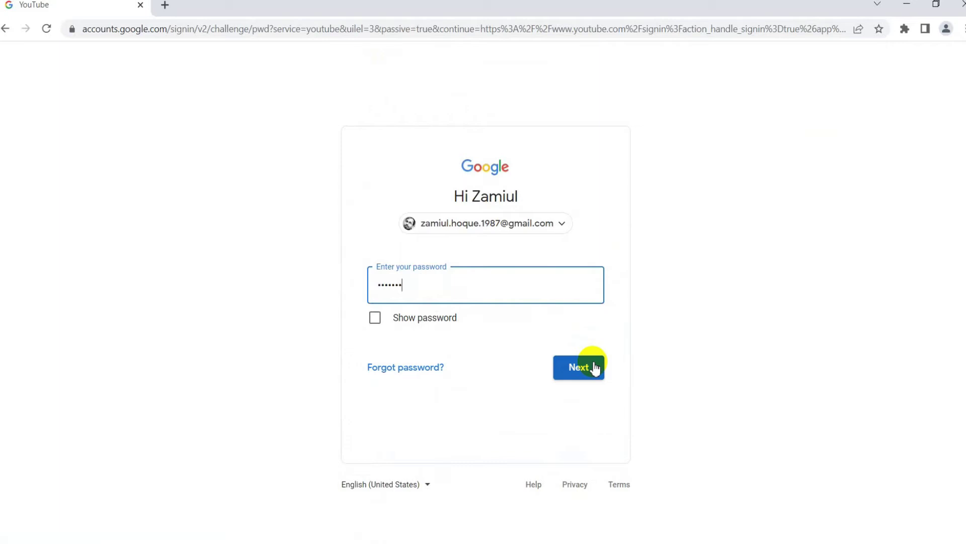
pyautogui.write('*')
pyautogui.click(579, 367)
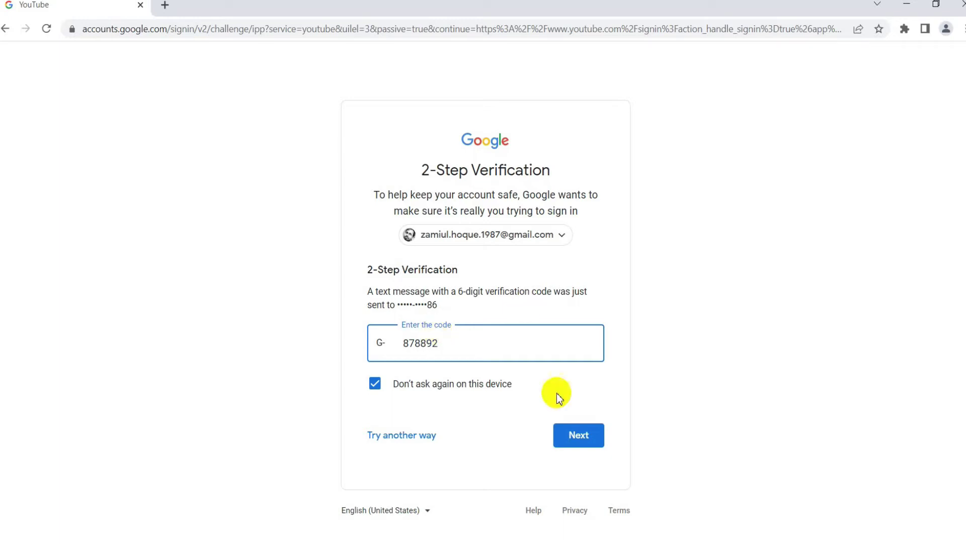
pyautogui.click(583, 442)
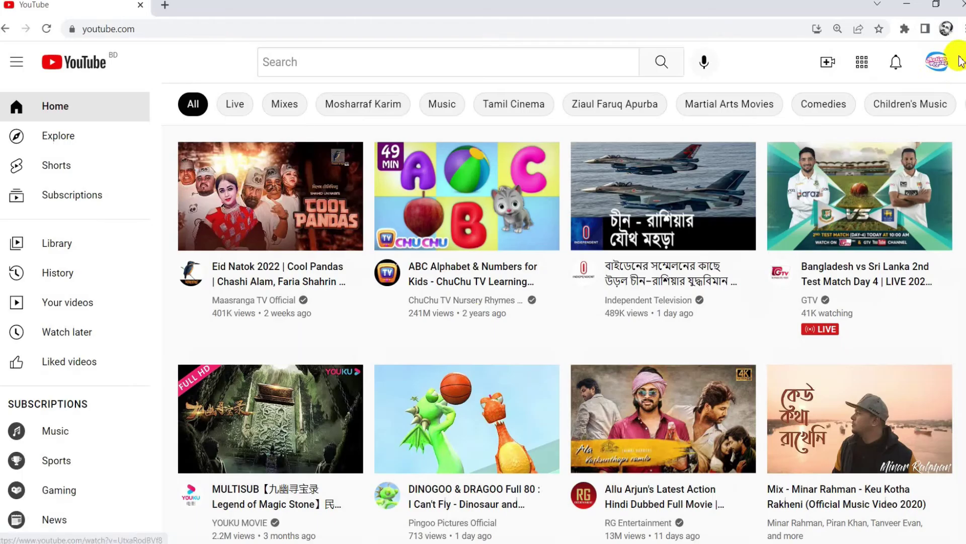
pyautogui.click(938, 62)
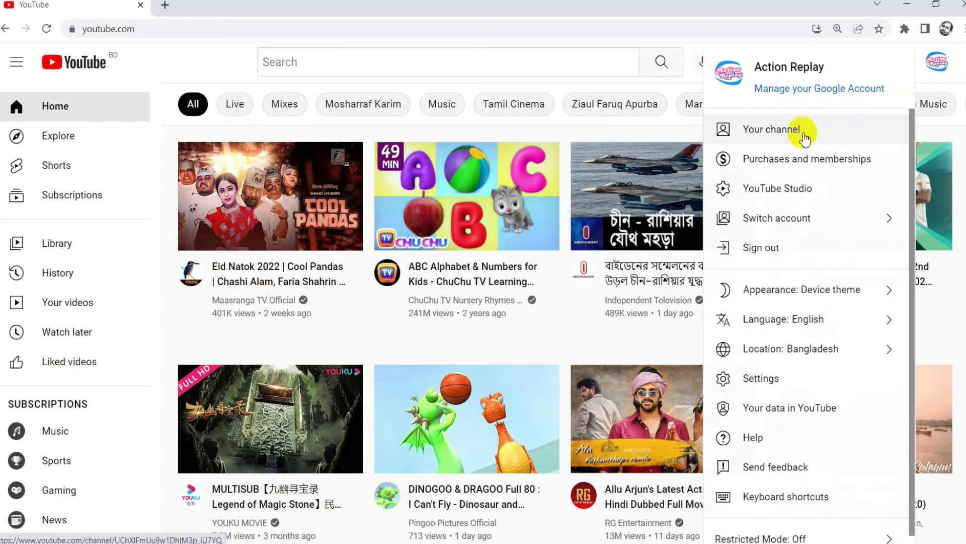
pyautogui.click(785, 194)
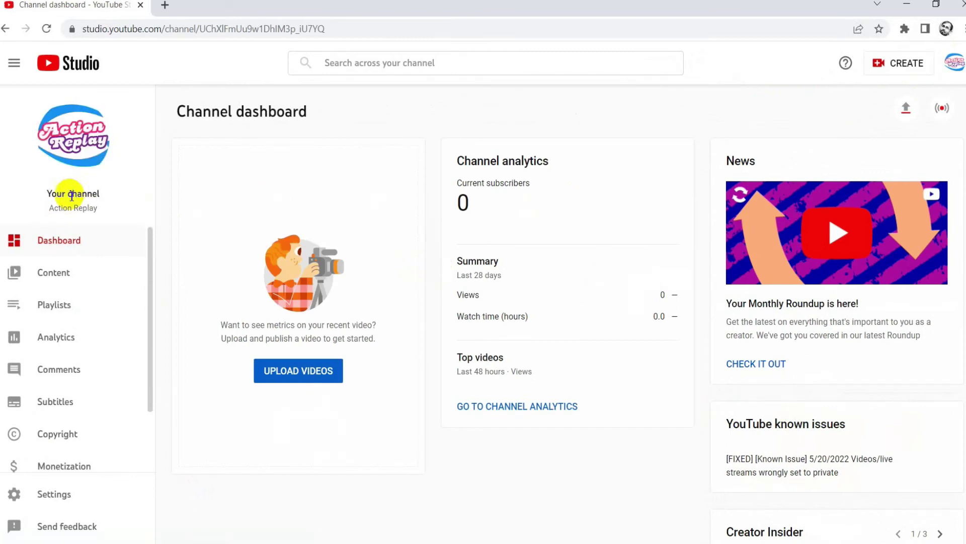
pyautogui.moveTo(72, 195); pyautogui.dragTo(98, 207)
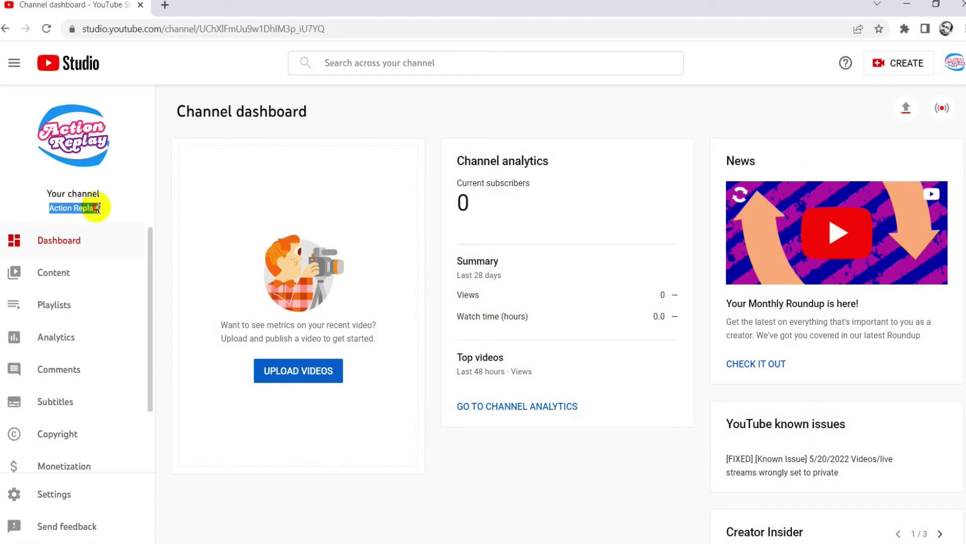
pyautogui.click(154, 196)
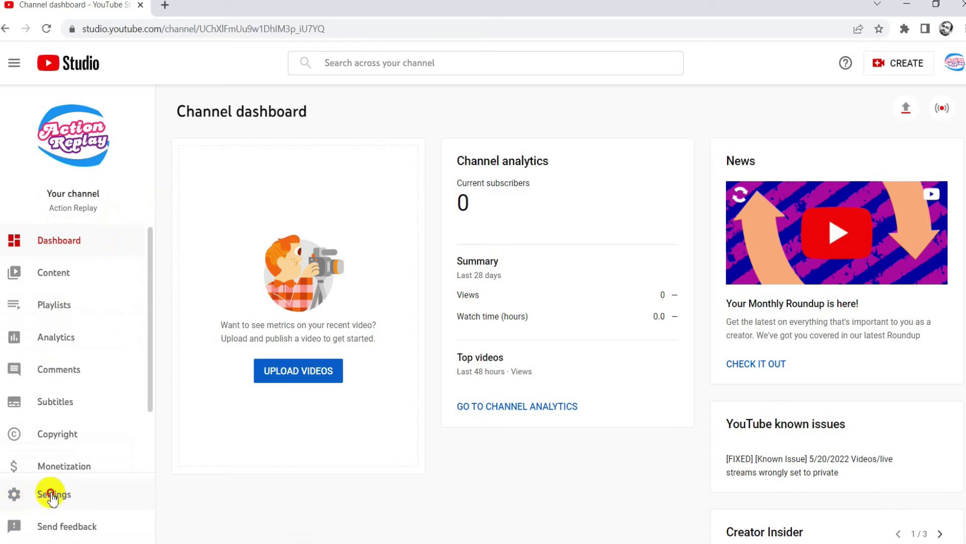
# - Go to Settings > Channel > Advanced settings and scroll to Remove YouTube content
pyautogui.click(51, 493)
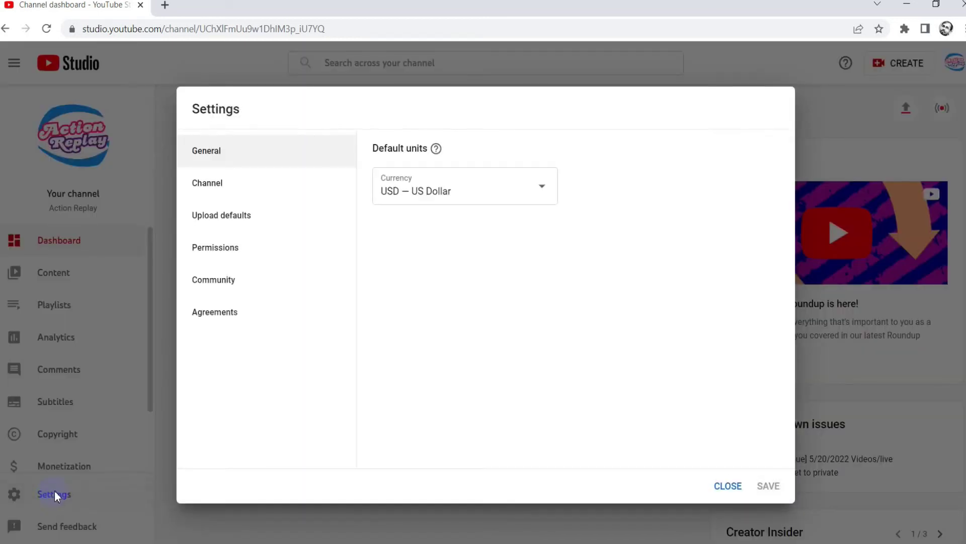
pyautogui.click(216, 185)
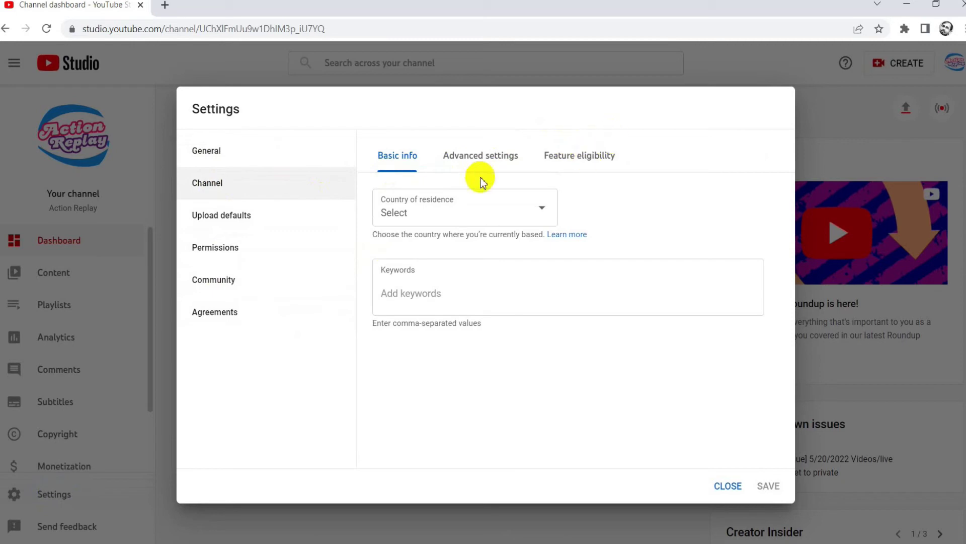
pyautogui.click(493, 164)
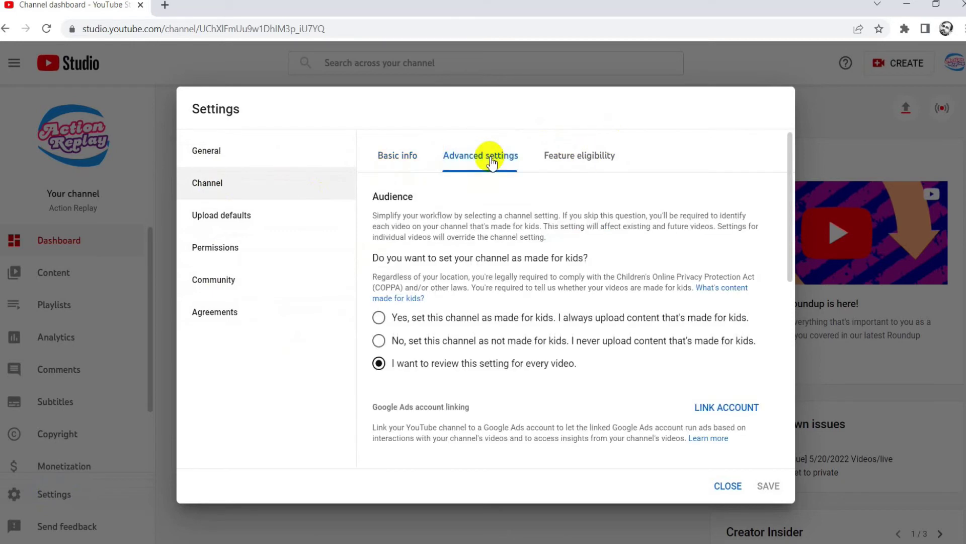
pyautogui.scroll(-10, 431, 373)
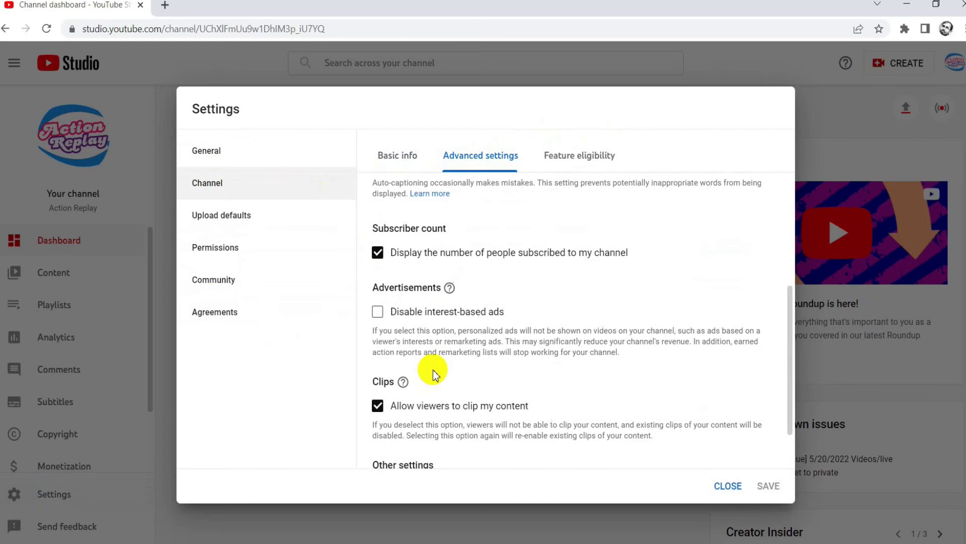
pyautogui.scroll(1, 428, 403)
pyautogui.scroll(-3, 430, 392)
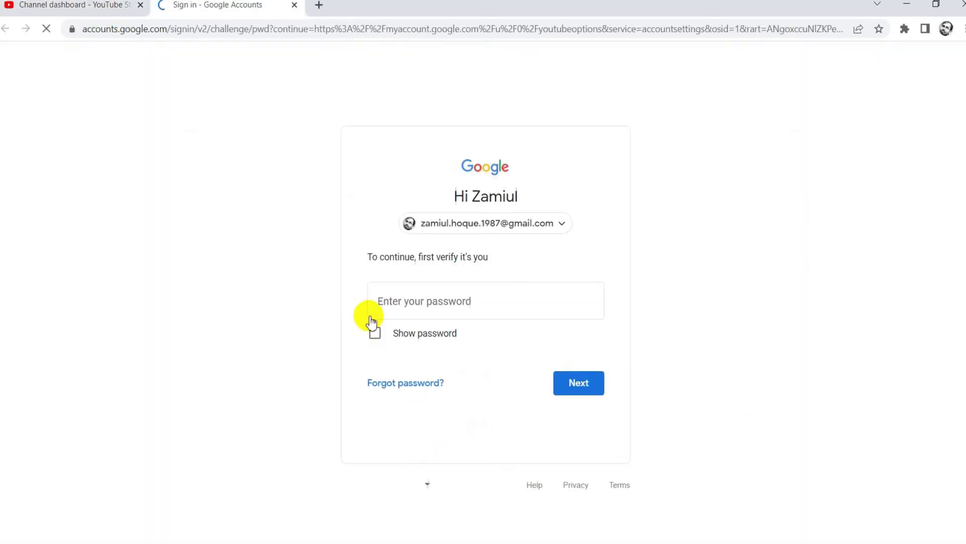
# - Re-verify the account password to reach the Remove YouTube content page
pyautogui.click(448, 298)
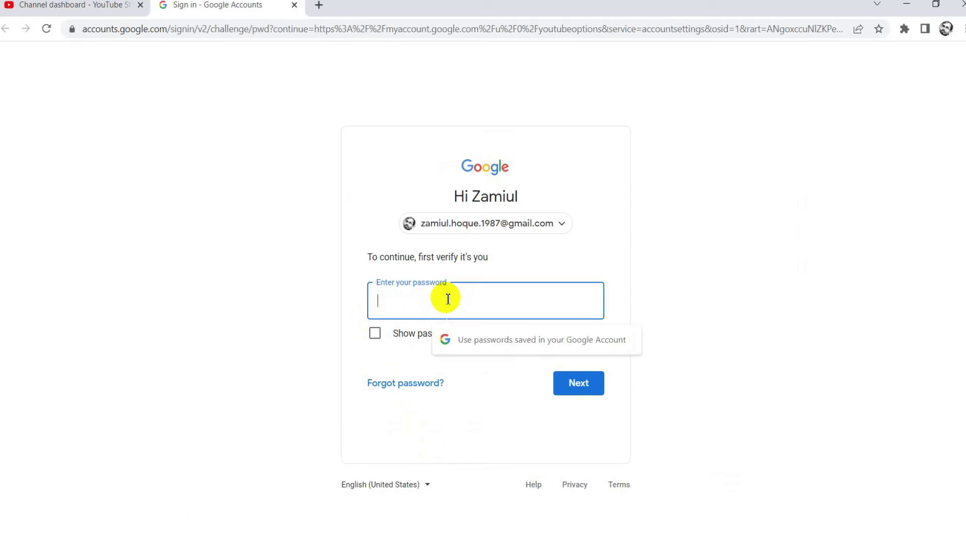
pyautogui.write('••')
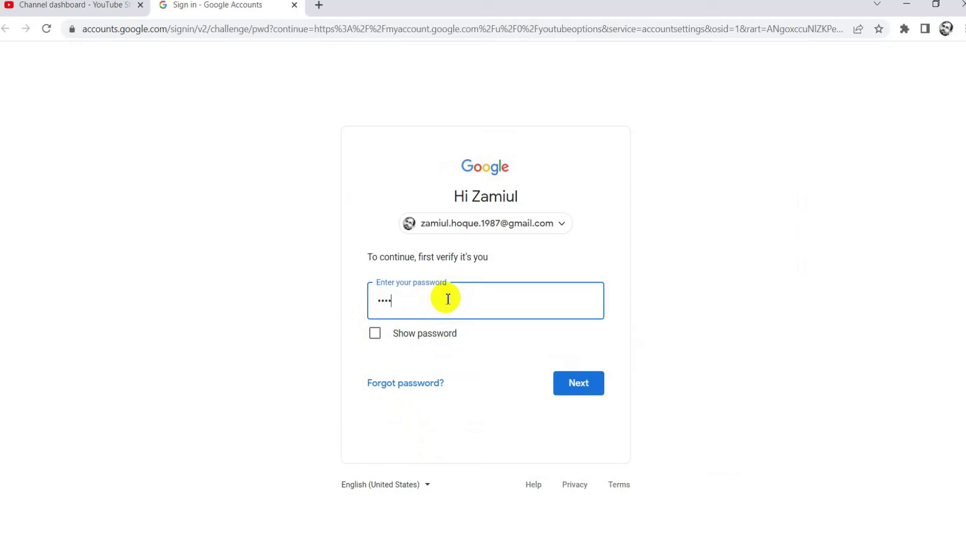
pyautogui.write('••••••')
pyautogui.press('Return')
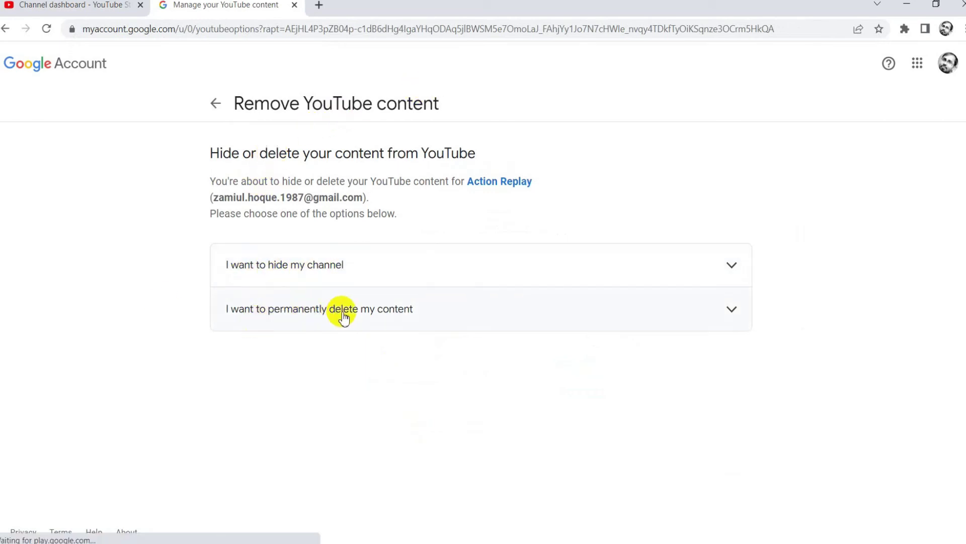
# - Choose permanent deletion, tick both warning acknowledgements, and proceed with Delete my content
pyautogui.click(438, 320)
pyautogui.scroll(-1, 448, 319)
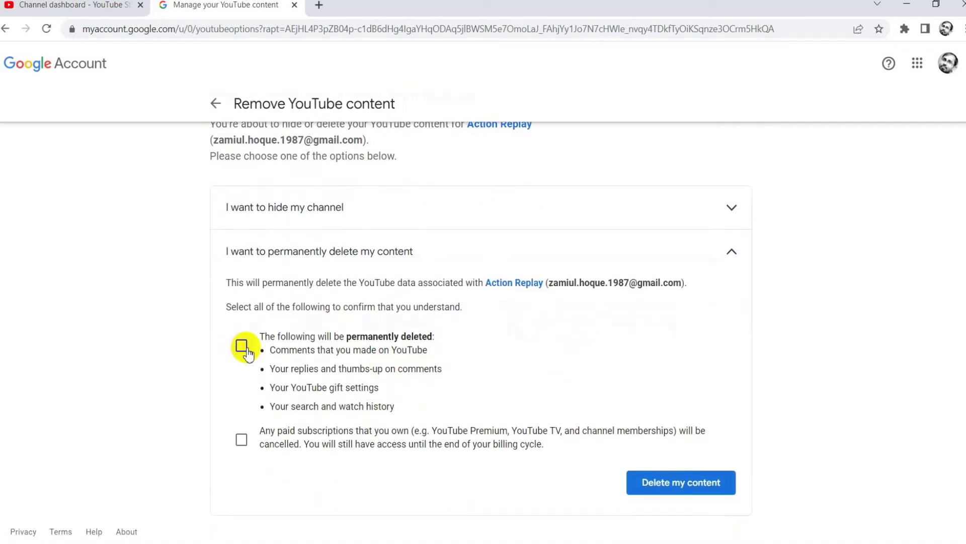
pyautogui.click(244, 348)
pyautogui.click(241, 440)
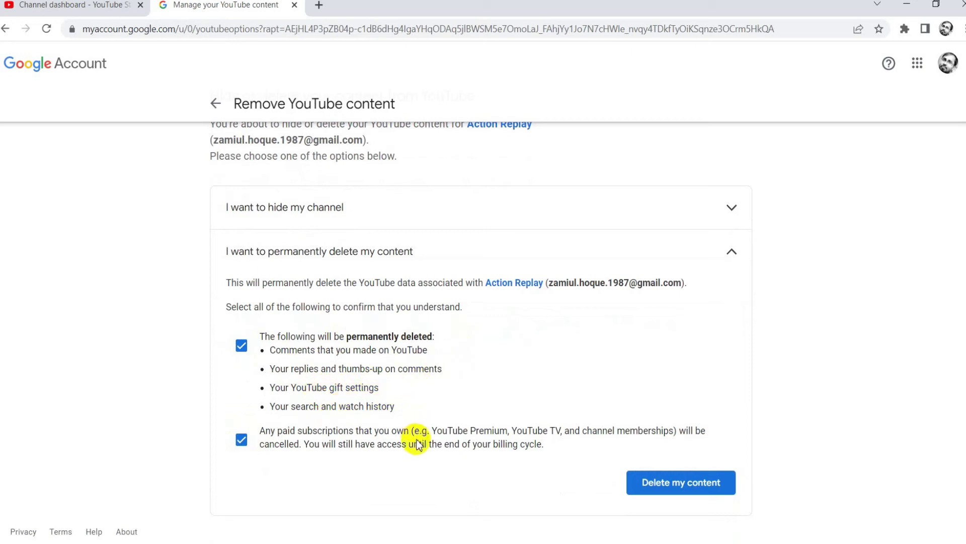
pyautogui.click(693, 494)
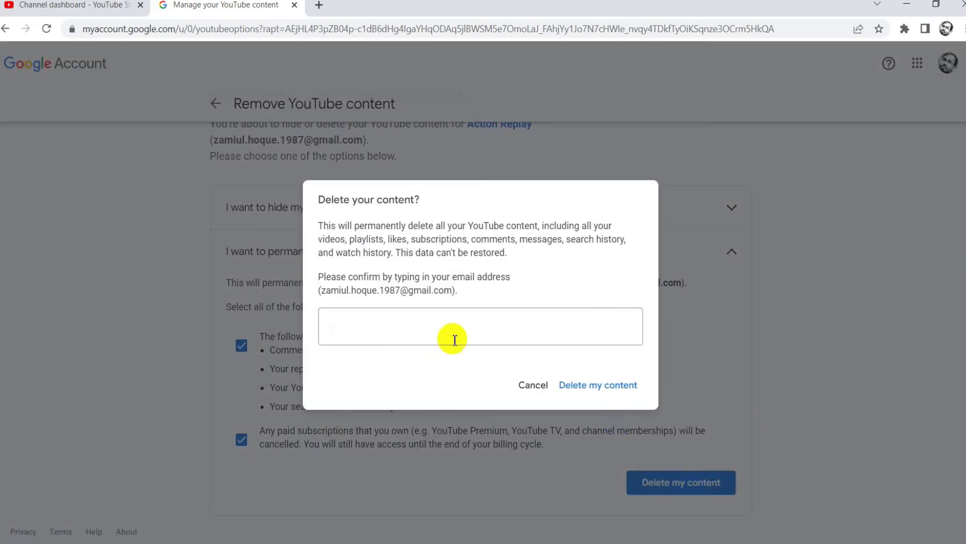
# - Confirm permanent deletion of the channel content by pasting the account e-mail
pyautogui.click(395, 326)
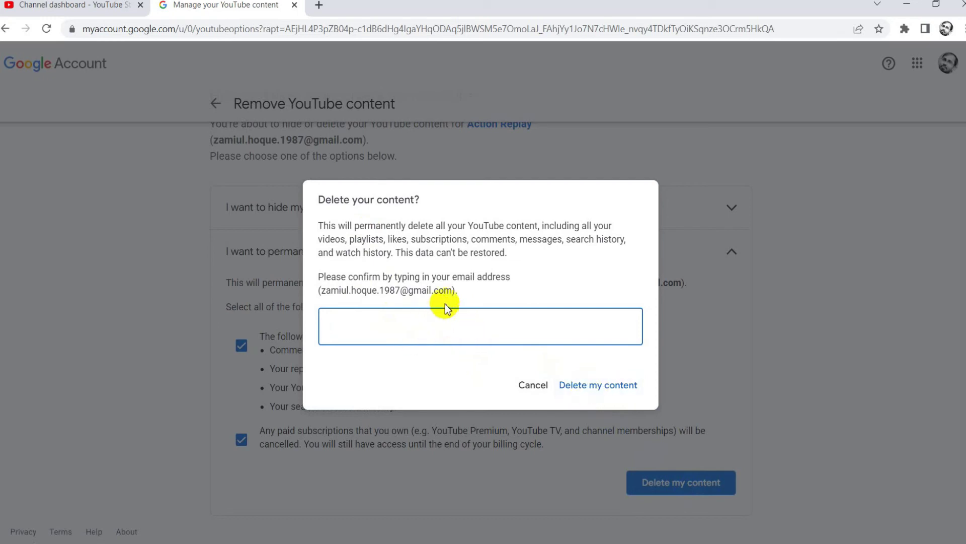
pyautogui.moveTo(453, 291); pyautogui.dragTo(323, 293)
pyautogui.hotkey('ctrl', 'c')
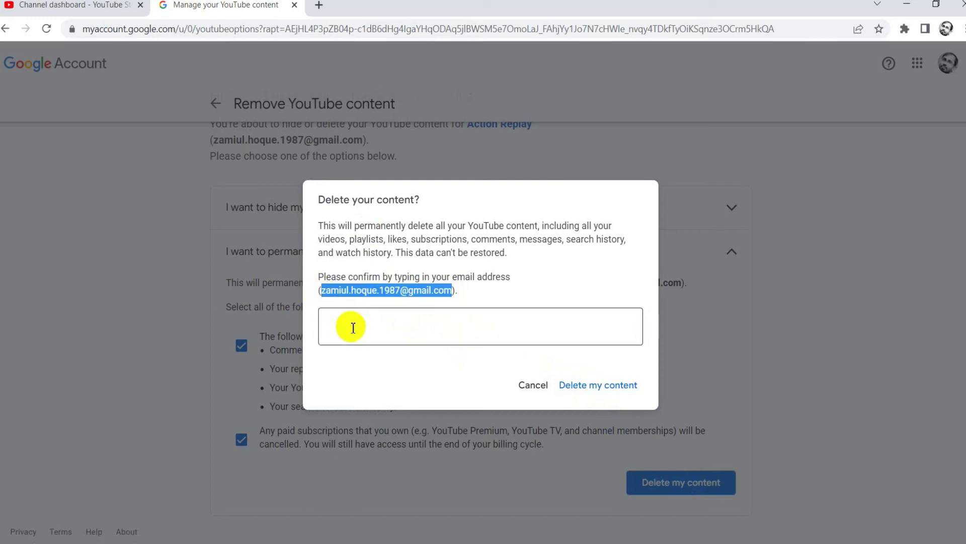
pyautogui.click(354, 326)
pyautogui.hotkey('ctrl', 'v')
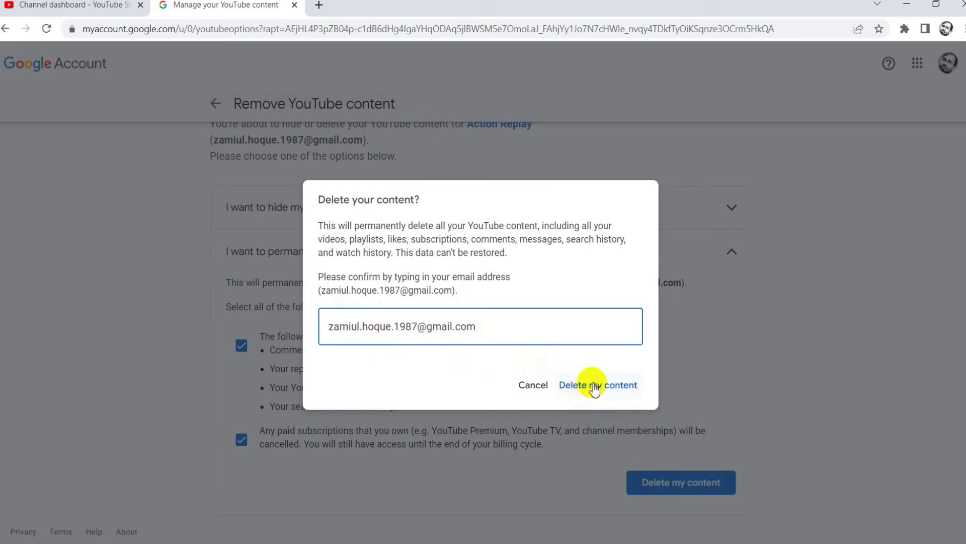
pyautogui.click(590, 386)
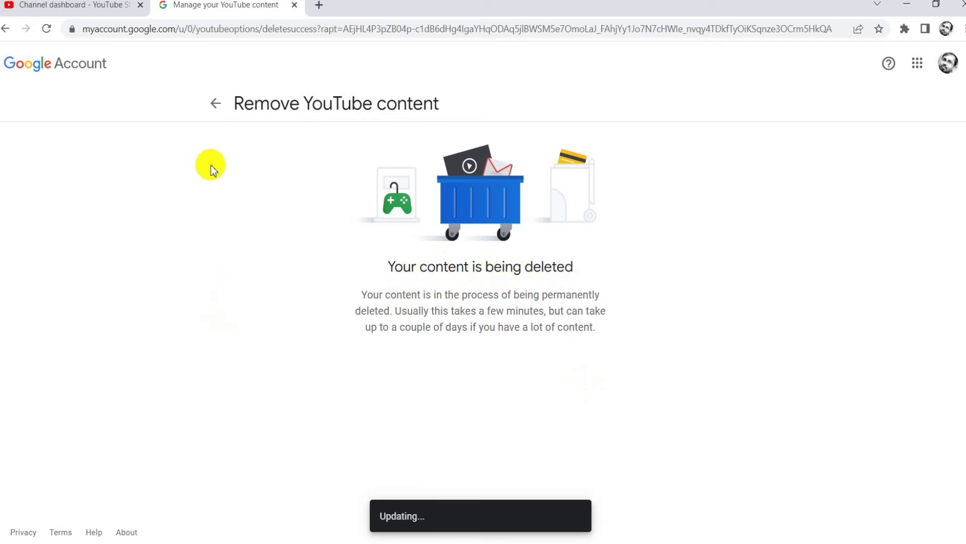
# - Back on YouTube, start creating a new channel from the account menu
pyautogui.click(295, 6)
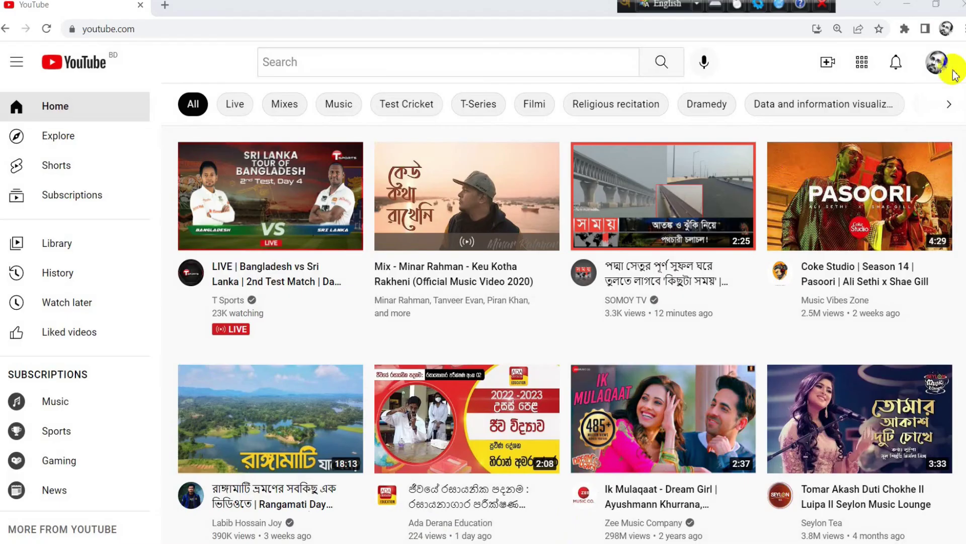
pyautogui.click(937, 65)
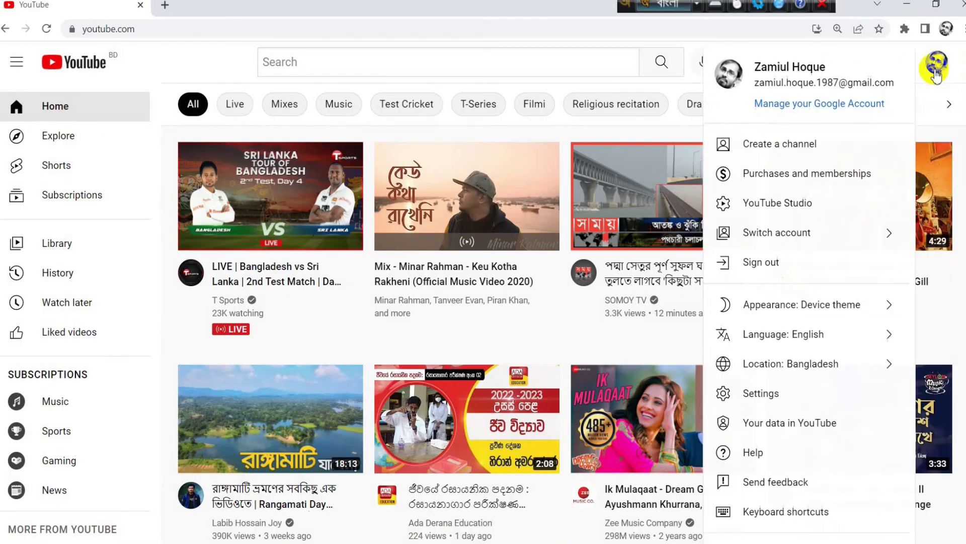
pyautogui.click(774, 147)
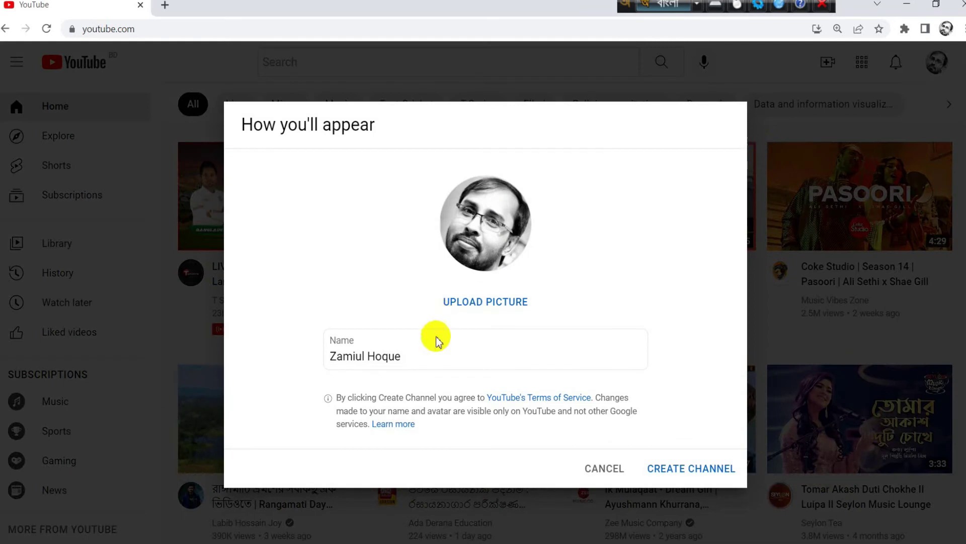
# - Replace the channel name with 'মাটির গান । Bangla Folk Song' and create the channel
pyautogui.moveTo(427, 355); pyautogui.dragTo(278, 392)
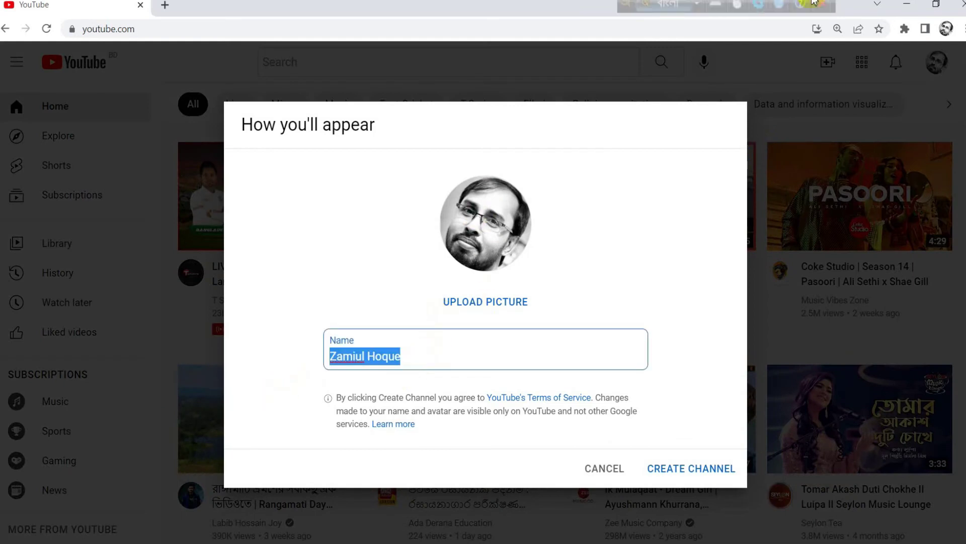
pyautogui.write('ম')
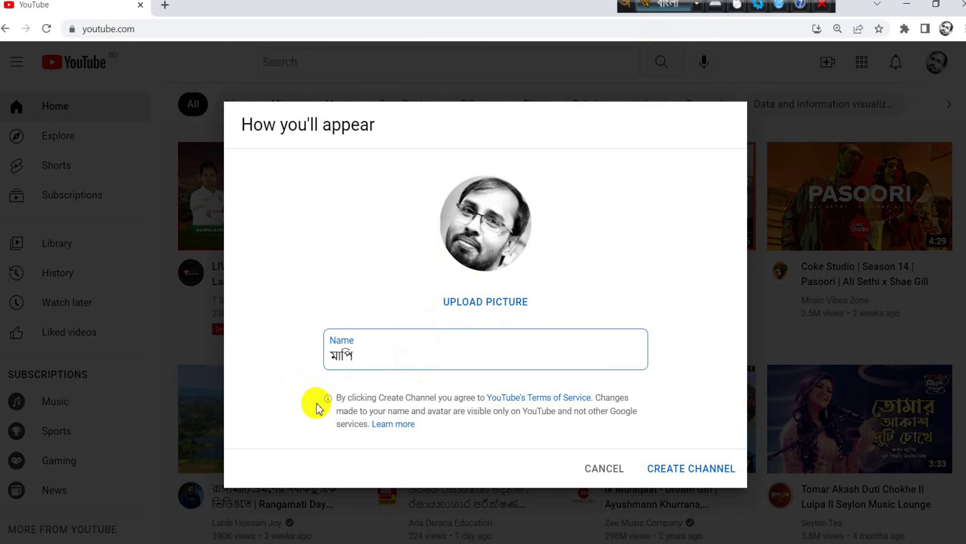
pyautogui.write('াটির গান ।')
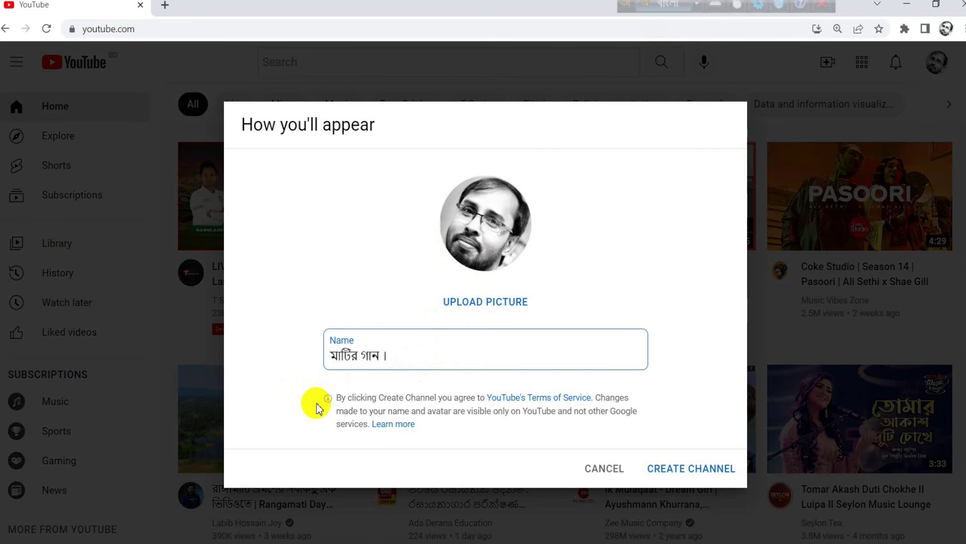
pyautogui.press('F12')
pyautogui.write('Fol')
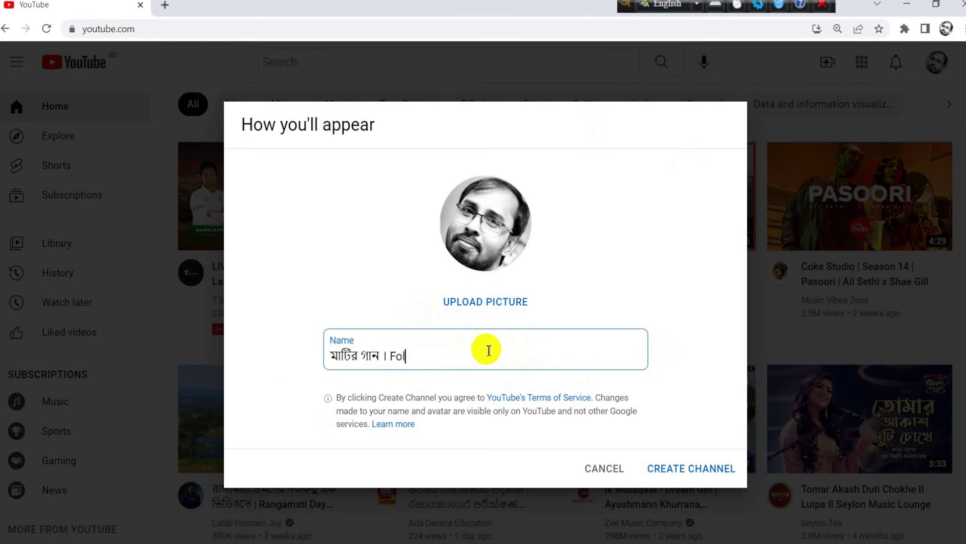
pyautogui.write('k Song')
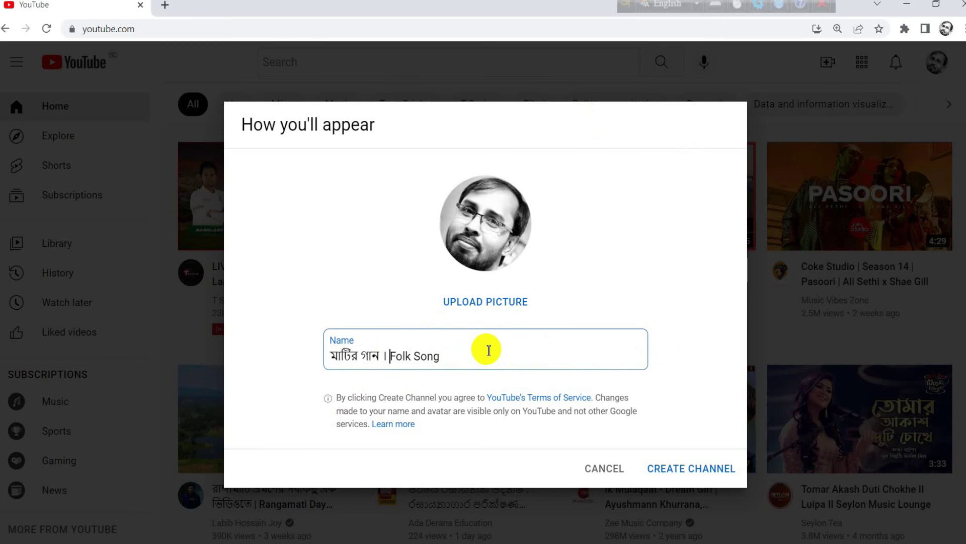
pyautogui.write('la')
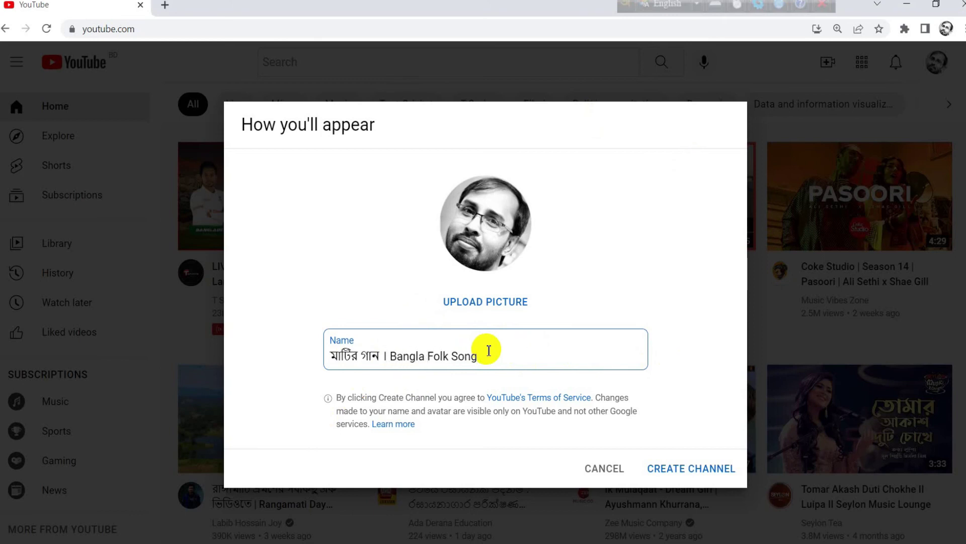
pyautogui.click(671, 470)
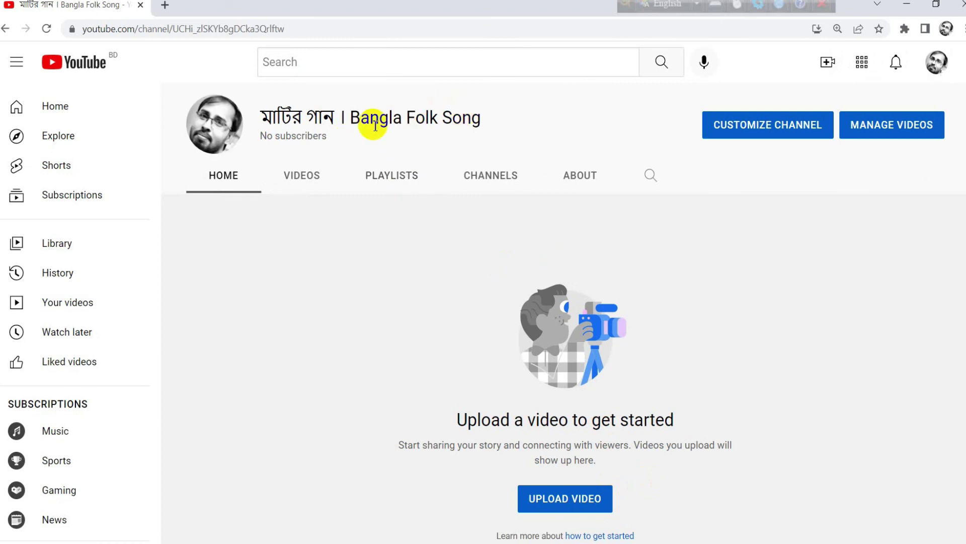
# - Launch YouTube Studio from the account menu on the new 'মাটির গান । Bangla Folk Song' channel page
pyautogui.moveTo(363, 124); pyautogui.dragTo(470, 114)
pyautogui.click(534, 109)
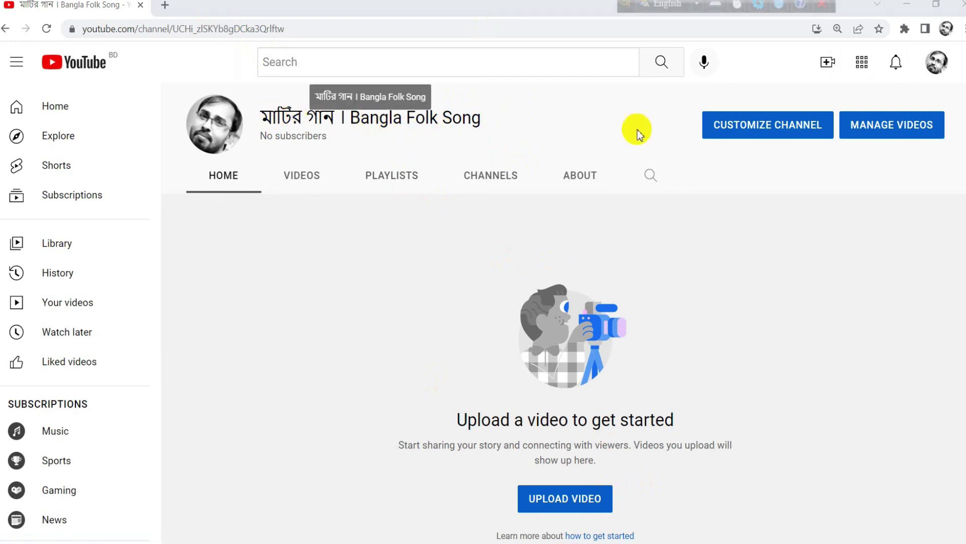
pyautogui.click(939, 62)
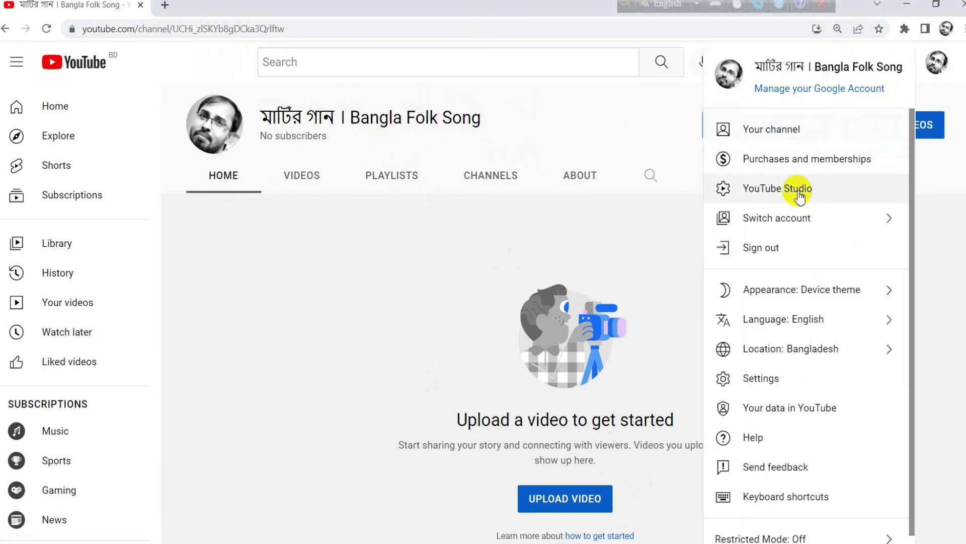
pyautogui.click(800, 198)
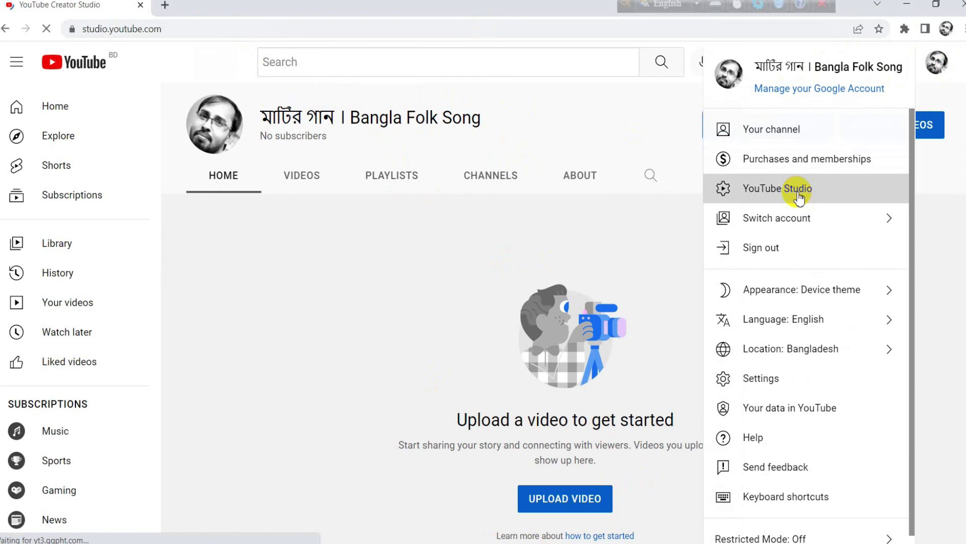